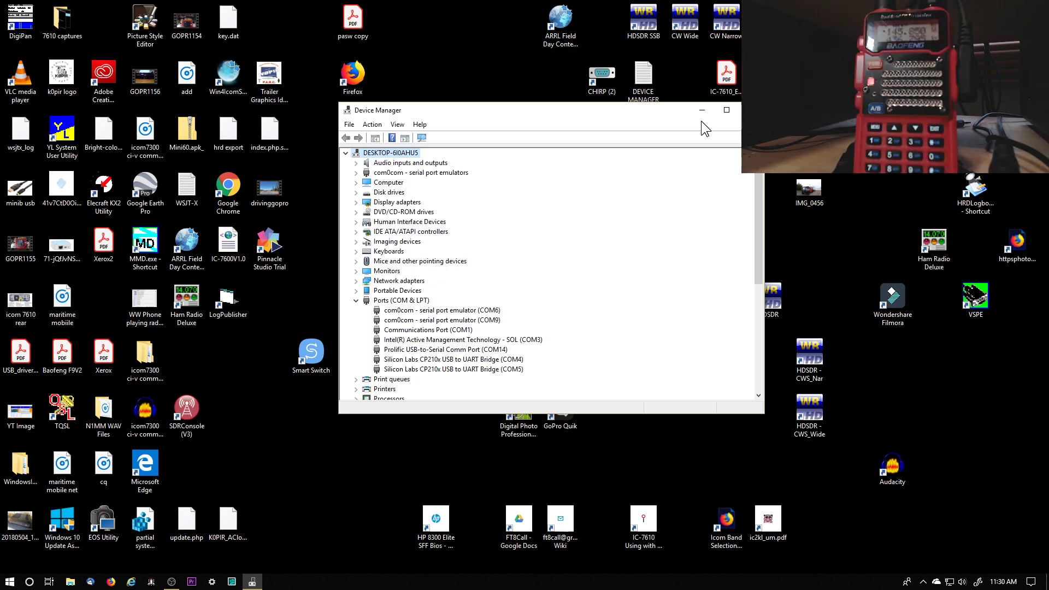
Download the channel memories from the Baofeng BF-F8HP on port COM14, accepting the experimental driver
{"action": "left_click", "coordinate": [702, 110]}
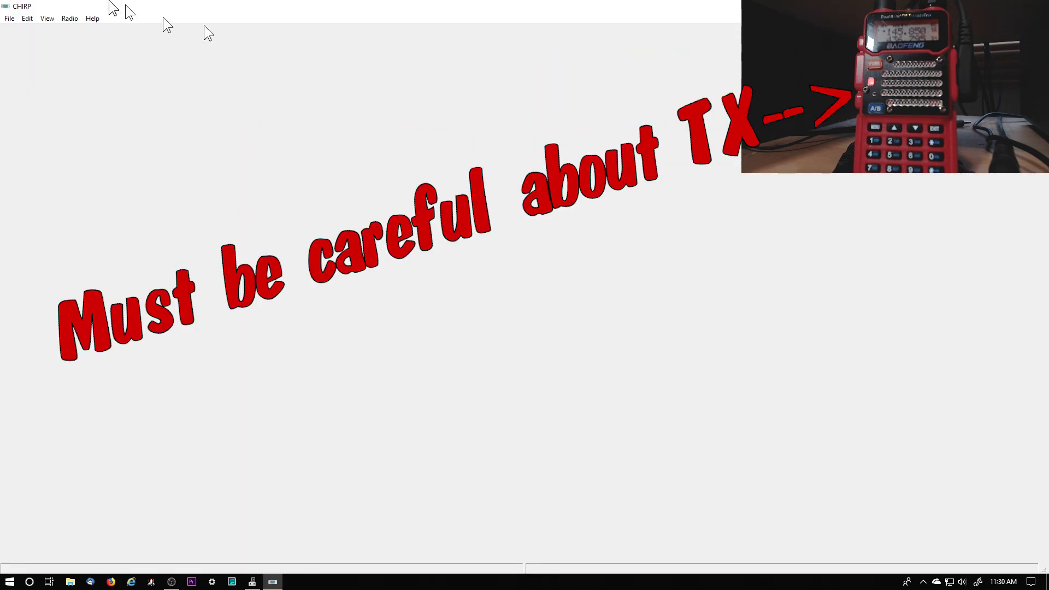
{"action": "left_click", "coordinate": [64, 20]}
{"action": "left_click", "coordinate": [66, 27]}
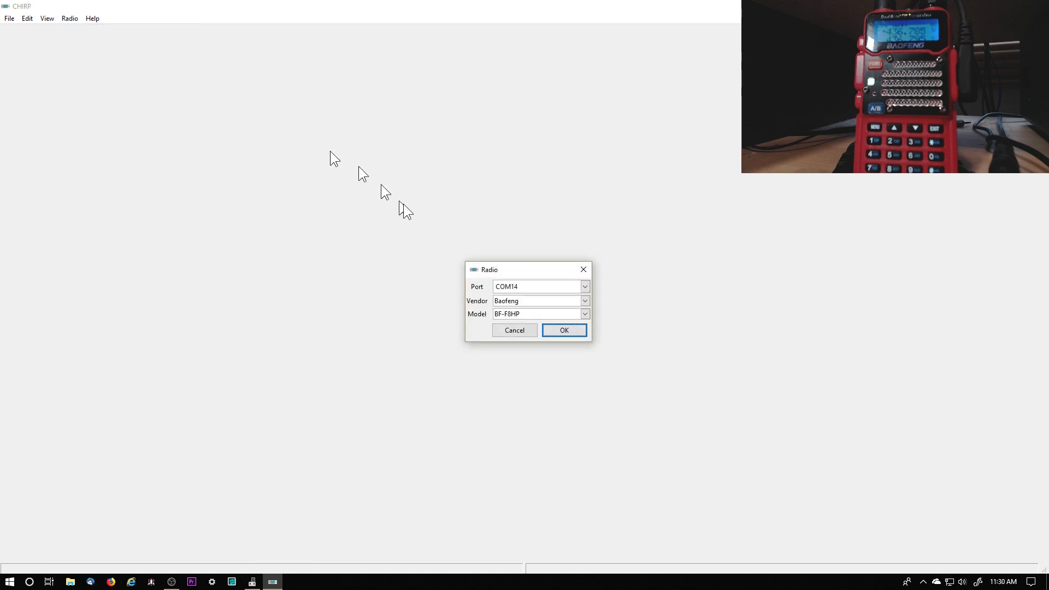
{"action": "left_click", "coordinate": [553, 330]}
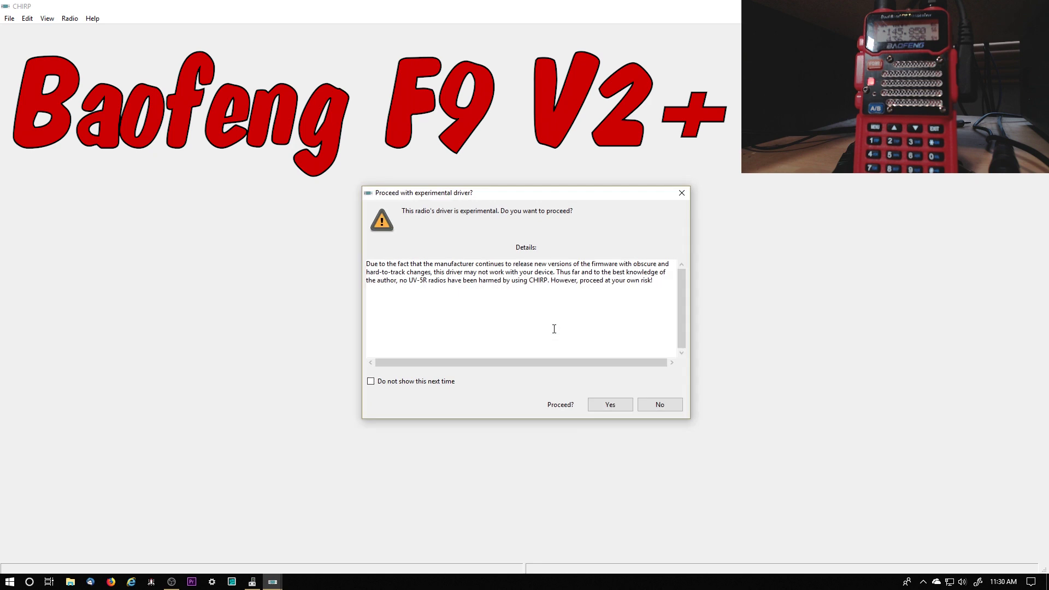
{"action": "left_click", "coordinate": [618, 408]}
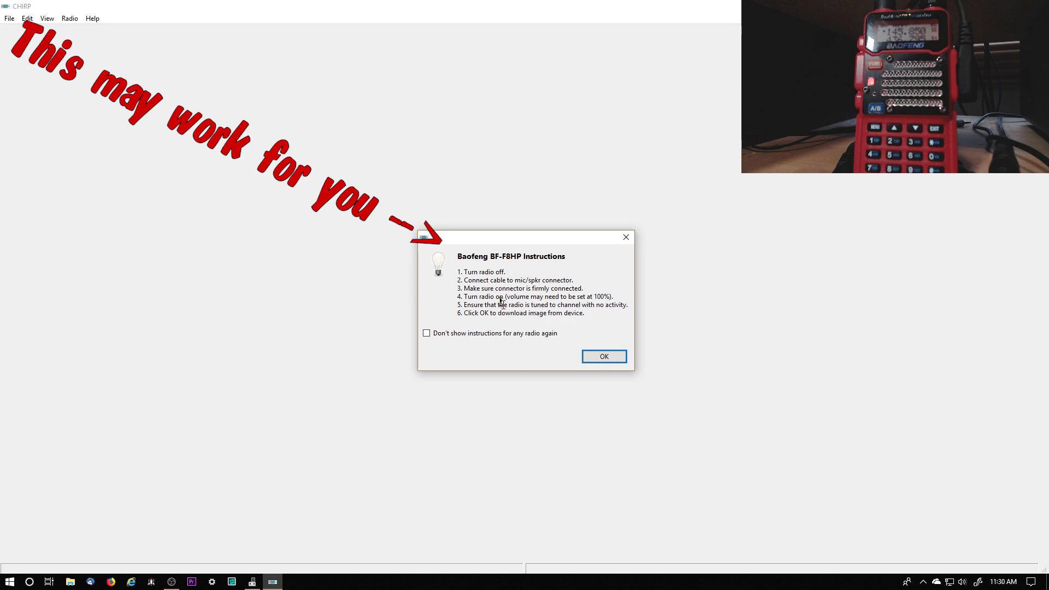
{"action": "left_click", "coordinate": [596, 357]}
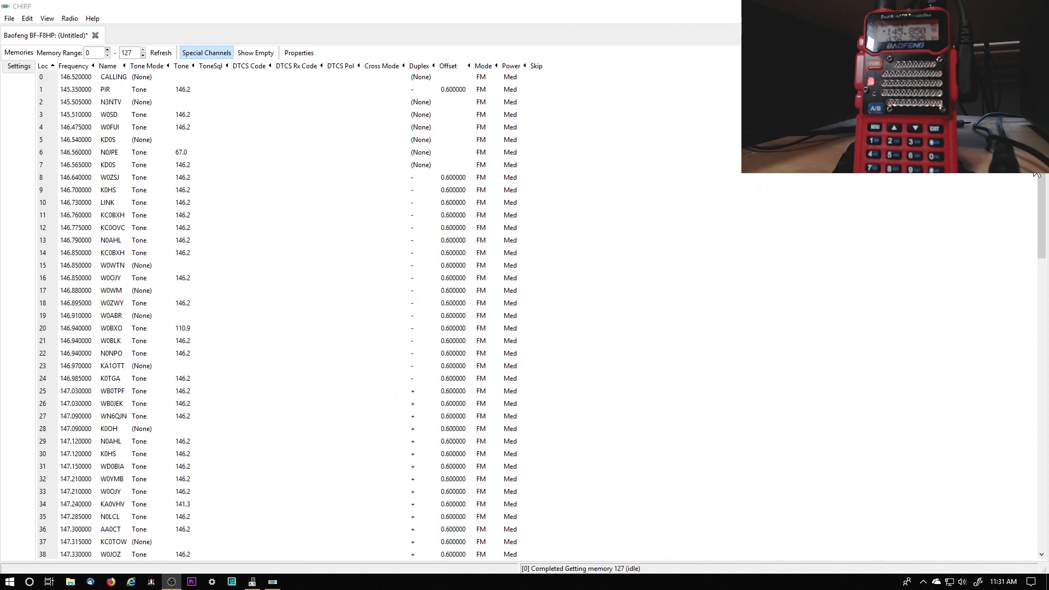
Save the downloaded radio image in the Baofeng folder under the file name default
{"action": "left_click", "coordinate": [10, 19]}
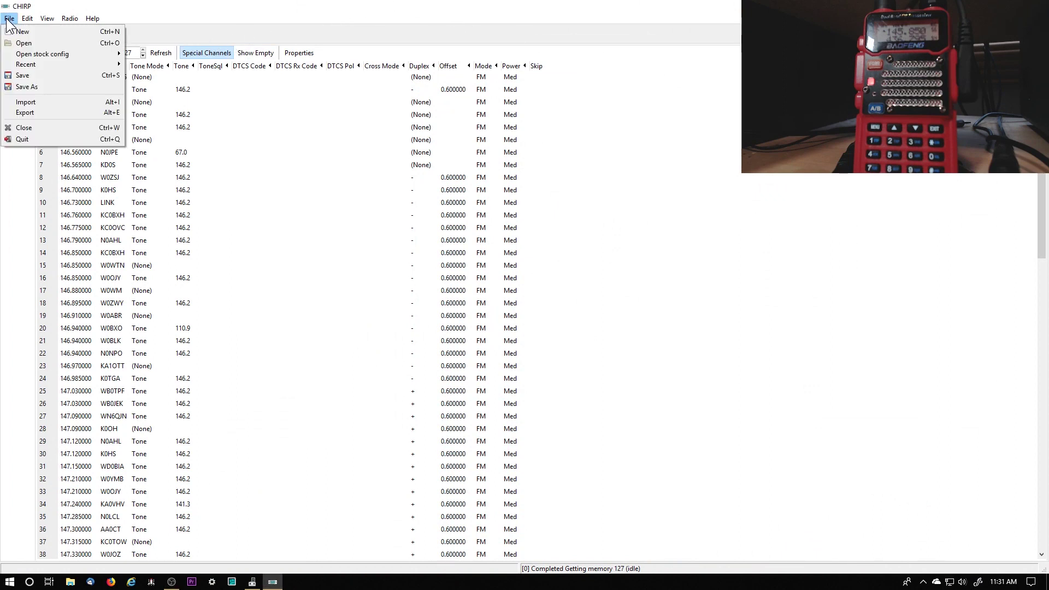
{"action": "left_click", "coordinate": [17, 80]}
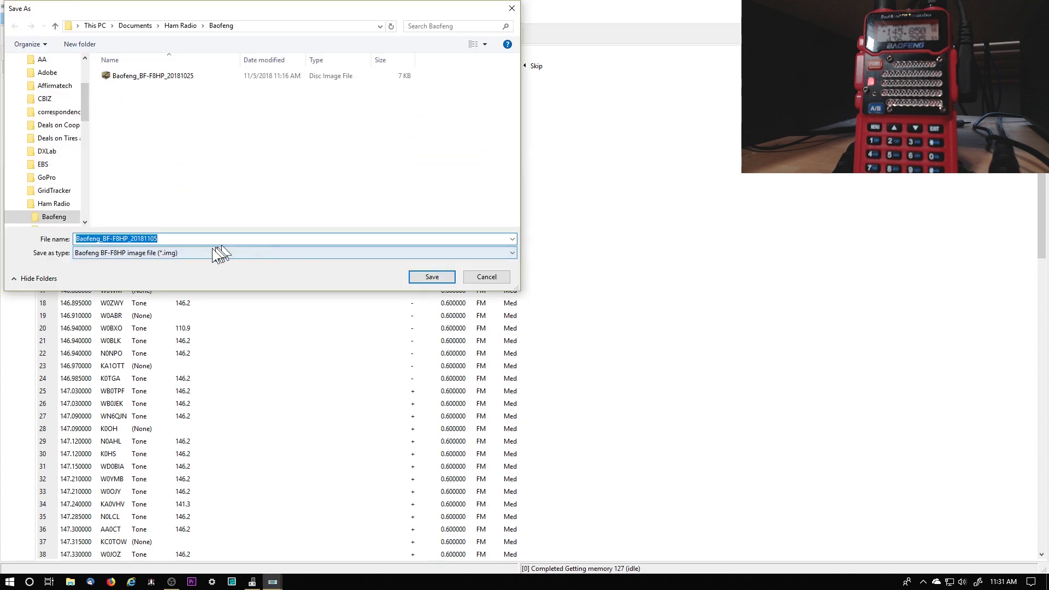
{"action": "type", "text": "d"}
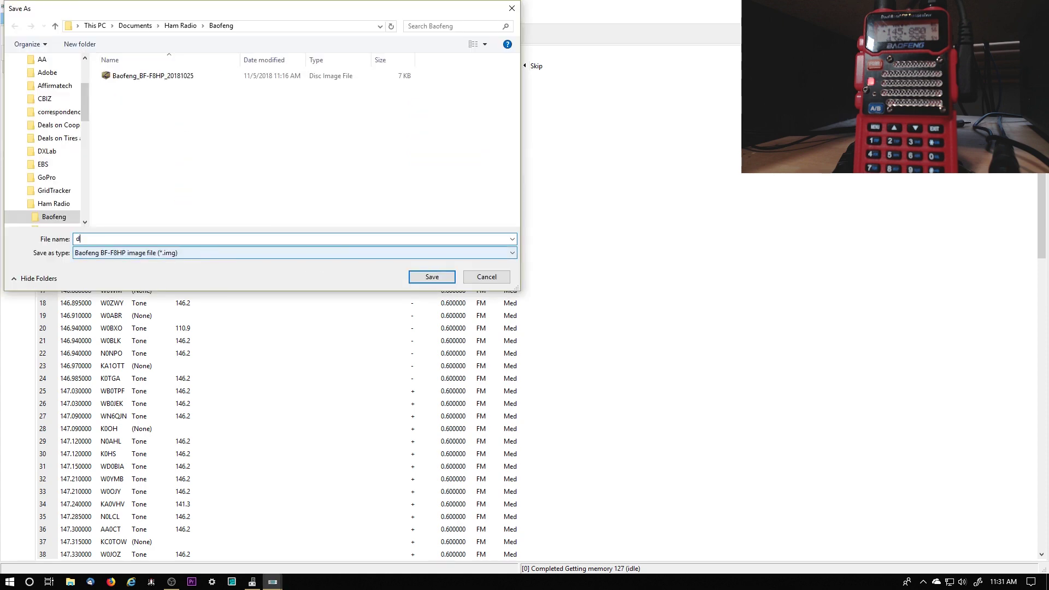
{"action": "type", "text": "efault"}
{"action": "left_click", "coordinate": [431, 276]}
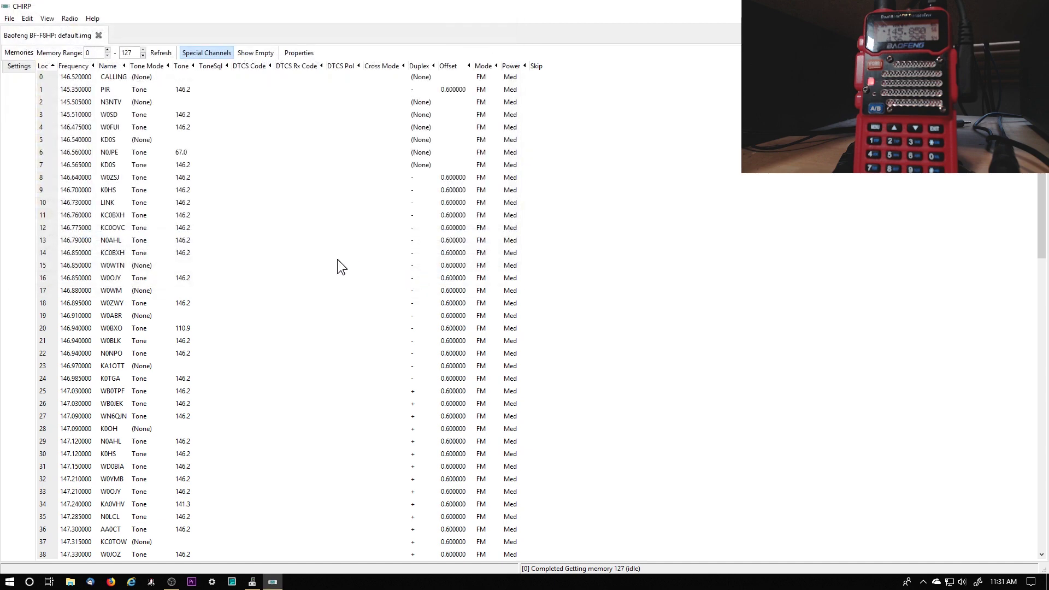
Find the SO50 satellite channels and select memory locations 50 to 57
{"action": "scroll", "coordinate": [337, 259], "scroll_direction": "down", "scroll_amount": 8}
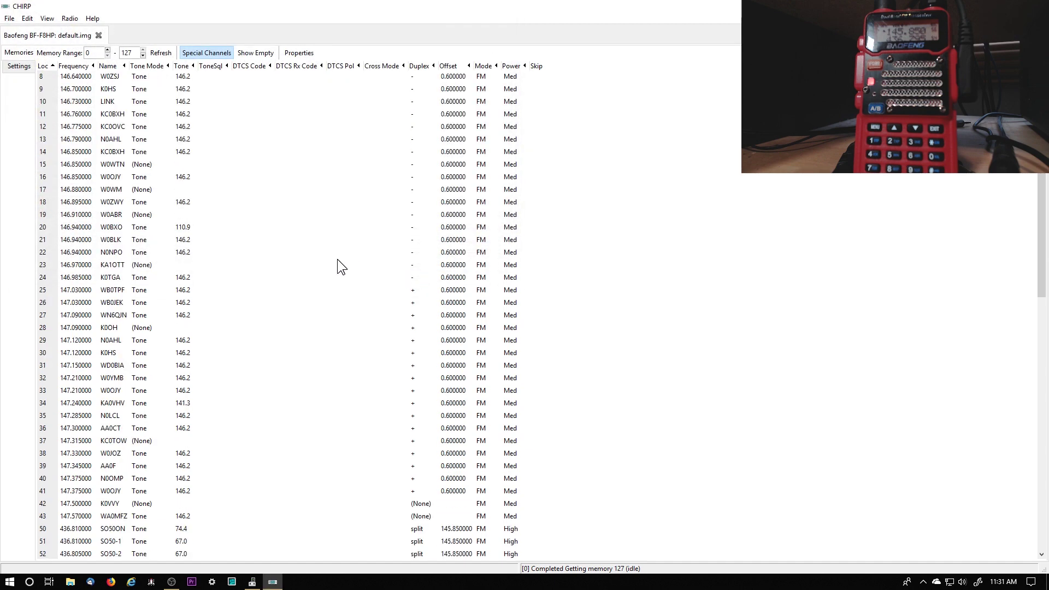
{"action": "scroll", "coordinate": [336, 261], "scroll_direction": "down", "scroll_amount": 2}
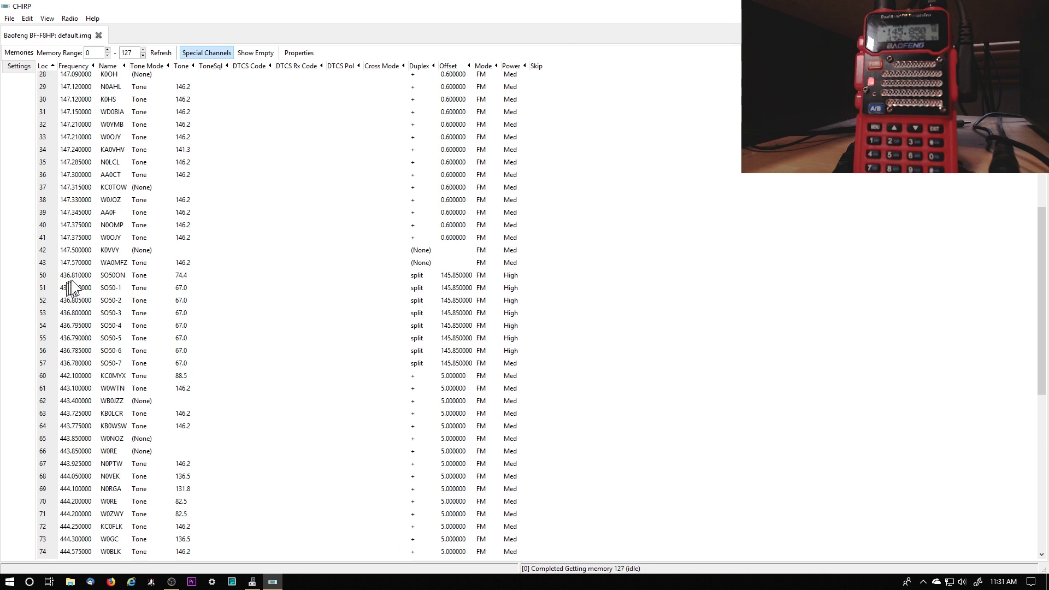
{"action": "left_click", "coordinate": [112, 277]}
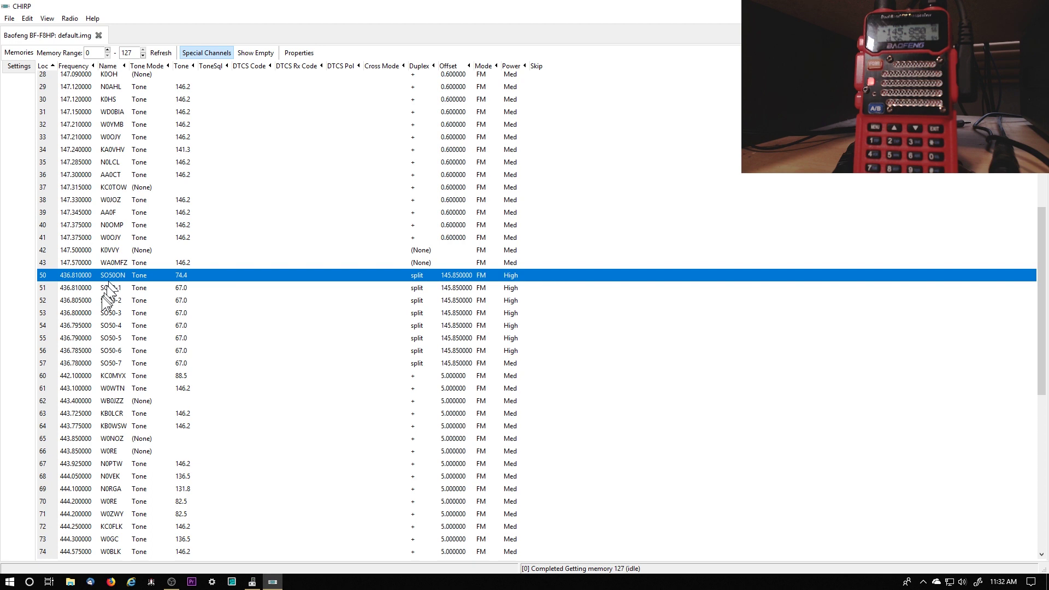
{"action": "left_click", "coordinate": [86, 364], "text": "shift"}
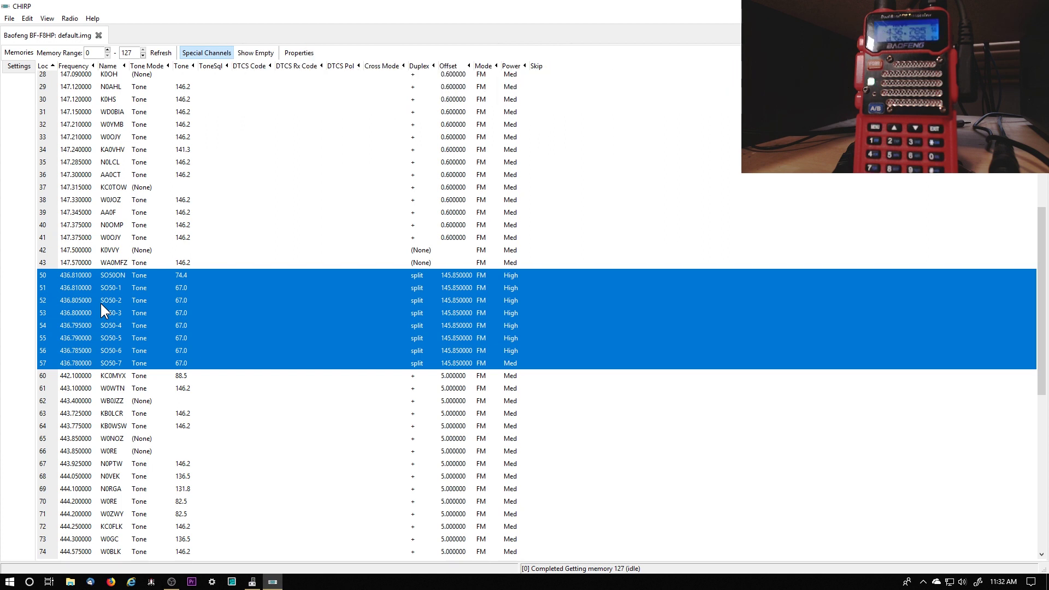
{"action": "left_click", "coordinate": [516, 275]}
{"action": "left_click", "coordinate": [523, 276]}
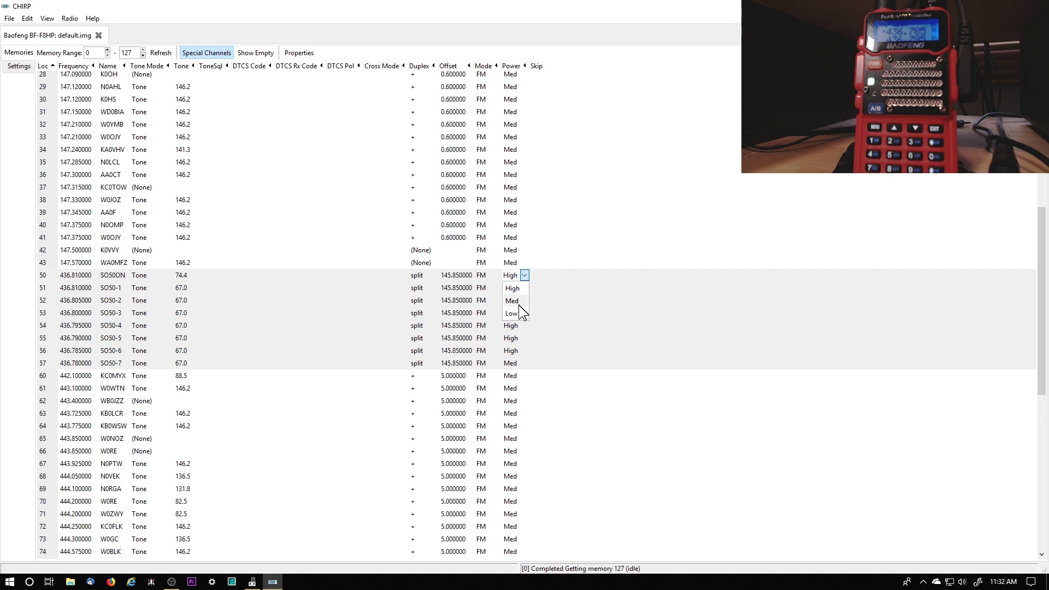
{"action": "left_click", "coordinate": [520, 301]}
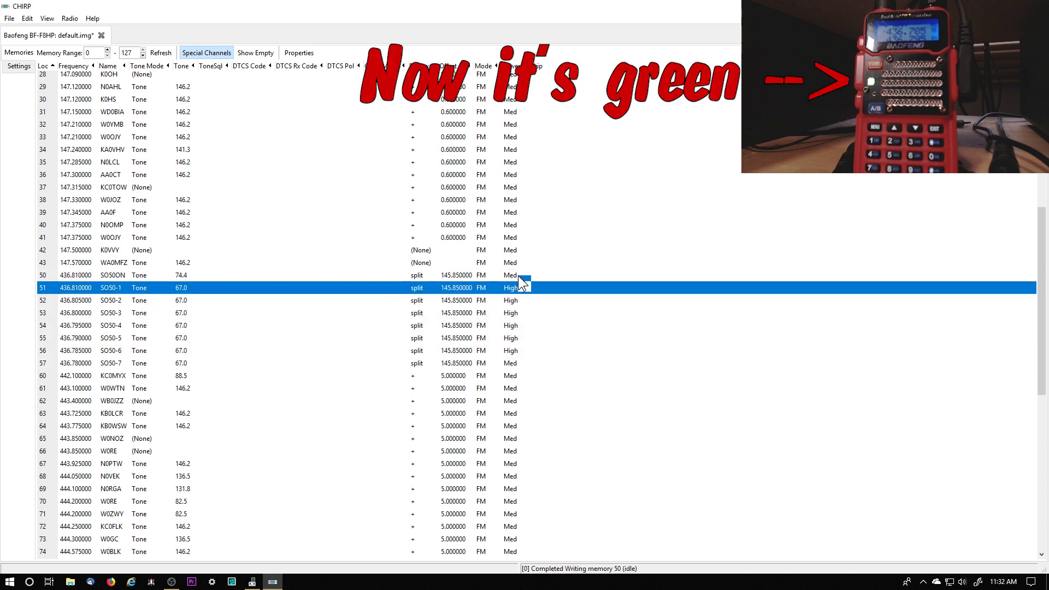
{"action": "left_click", "coordinate": [524, 276]}
{"action": "left_click", "coordinate": [524, 276]}
{"action": "left_click", "coordinate": [523, 286]}
Set the power of the SO50-1 and SO50-2 channels to Med
{"action": "left_click", "coordinate": [523, 287]}
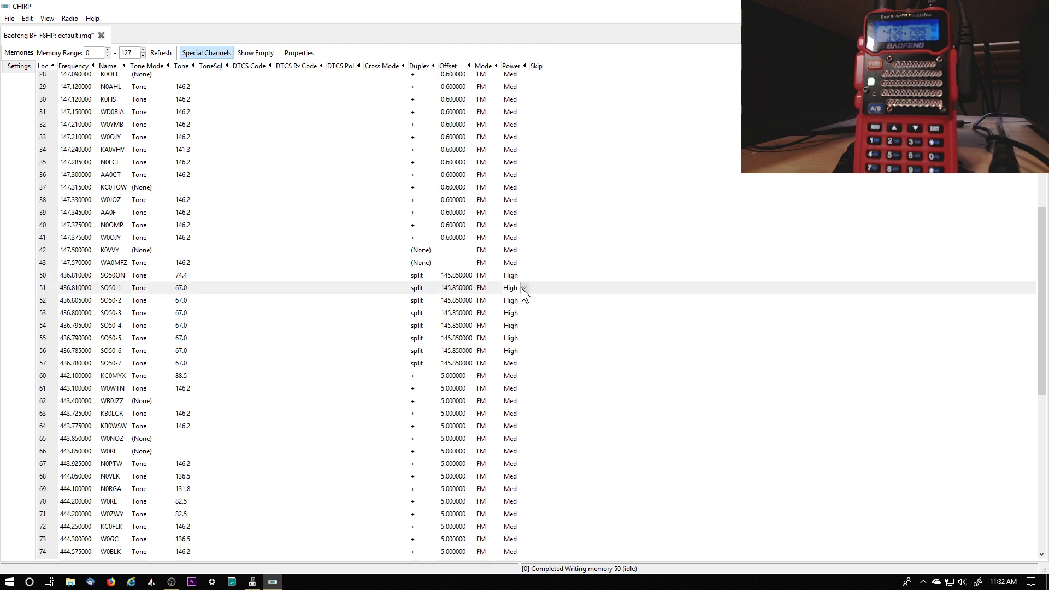
{"action": "left_click", "coordinate": [524, 288]}
{"action": "left_click", "coordinate": [520, 314]}
{"action": "left_click", "coordinate": [523, 301]}
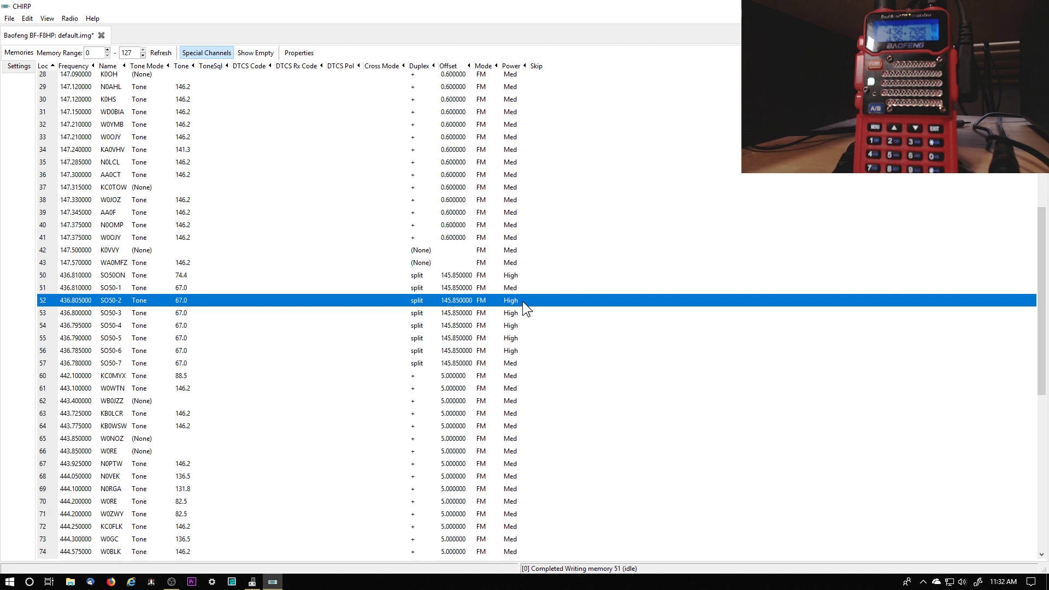
{"action": "left_click", "coordinate": [522, 301]}
{"action": "left_click", "coordinate": [524, 301]}
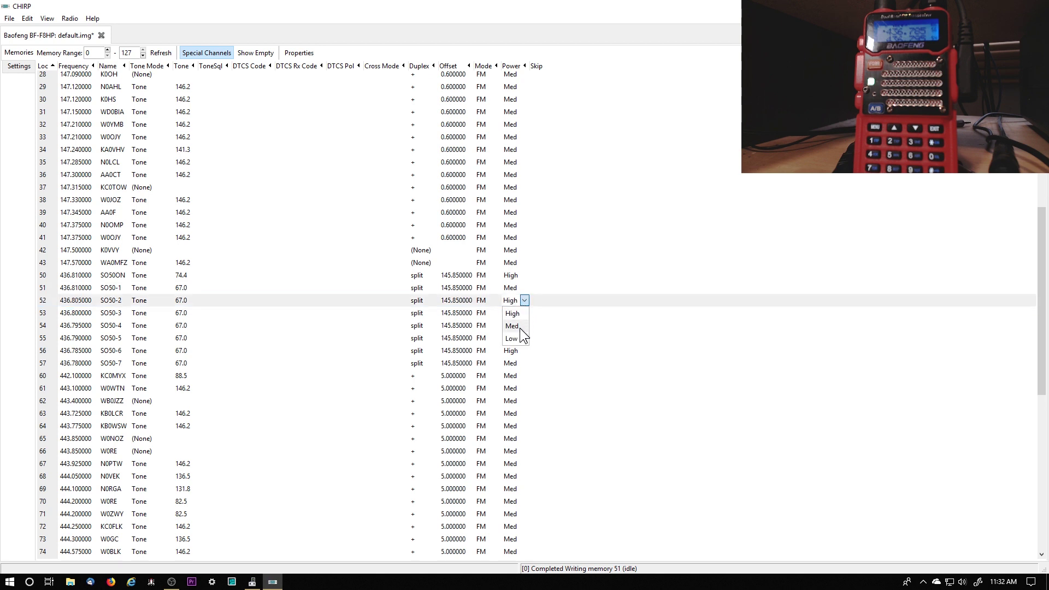
{"action": "left_click", "coordinate": [520, 312]}
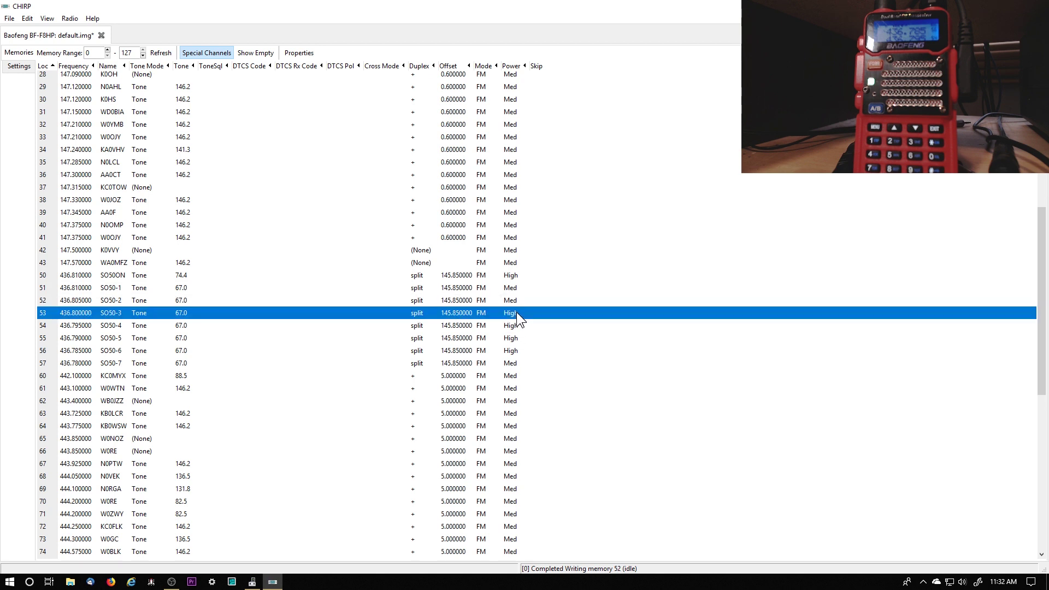
Set the power of the SO50-3 and SO50-4 channels to Med
{"action": "left_click", "coordinate": [525, 314]}
{"action": "left_click", "coordinate": [526, 314]}
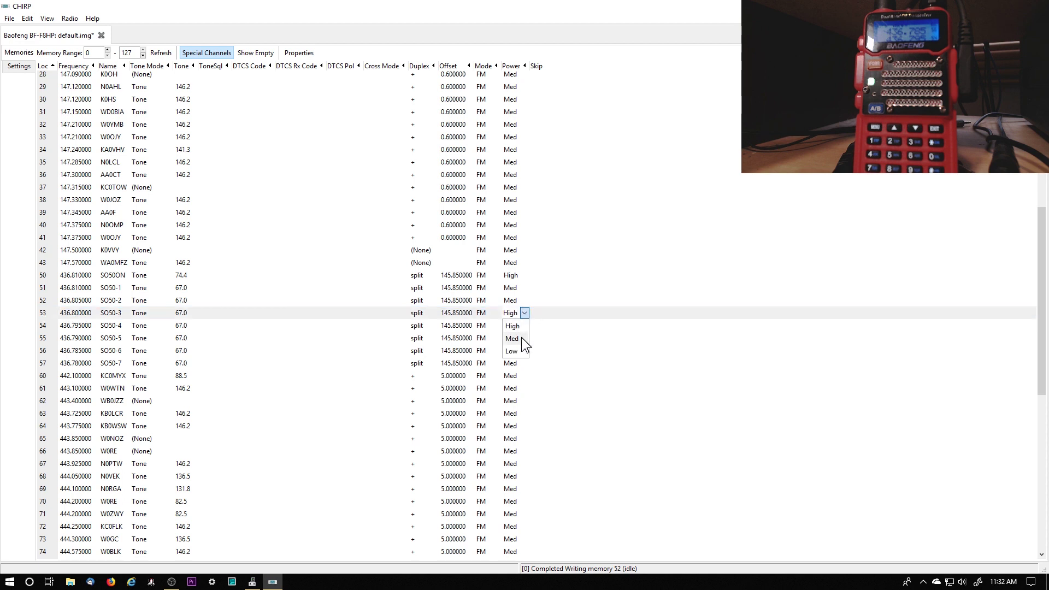
{"action": "left_click", "coordinate": [516, 324]}
{"action": "left_click", "coordinate": [522, 326]}
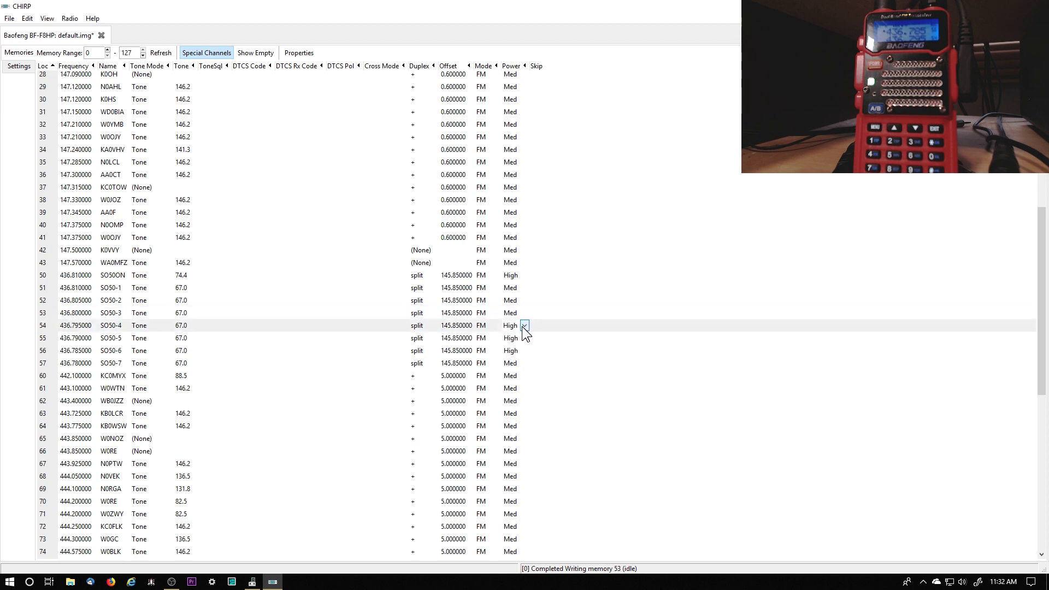
{"action": "left_click", "coordinate": [524, 327]}
{"action": "left_click", "coordinate": [516, 350]}
Set the power of the SO50-5 and SO50-6 channels to Med
{"action": "left_click", "coordinate": [511, 340]}
{"action": "left_click", "coordinate": [524, 338]}
{"action": "left_click", "coordinate": [524, 339]}
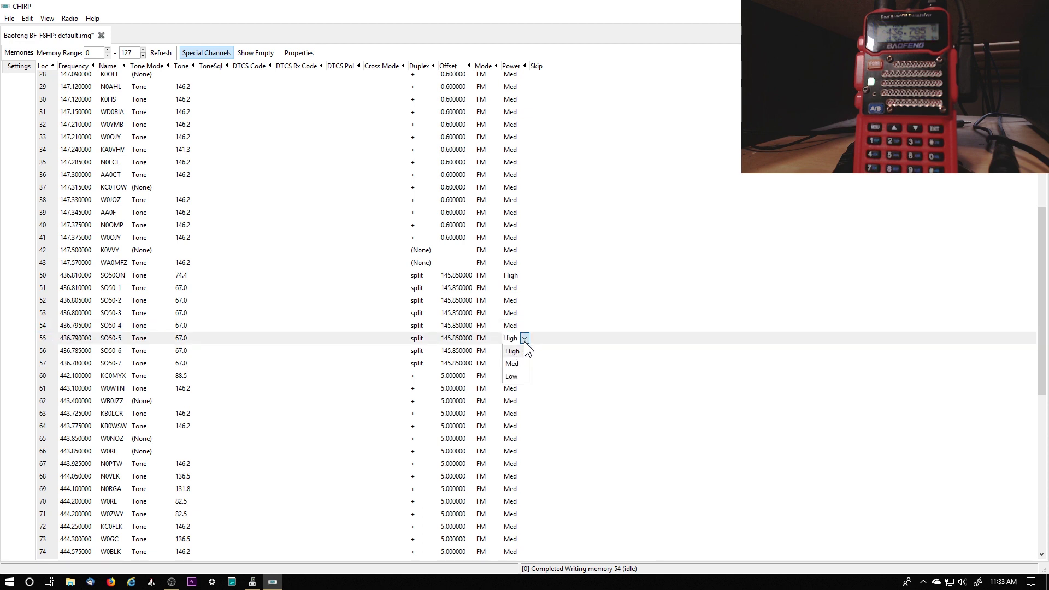
{"action": "left_click", "coordinate": [522, 363]}
{"action": "left_click", "coordinate": [515, 353]}
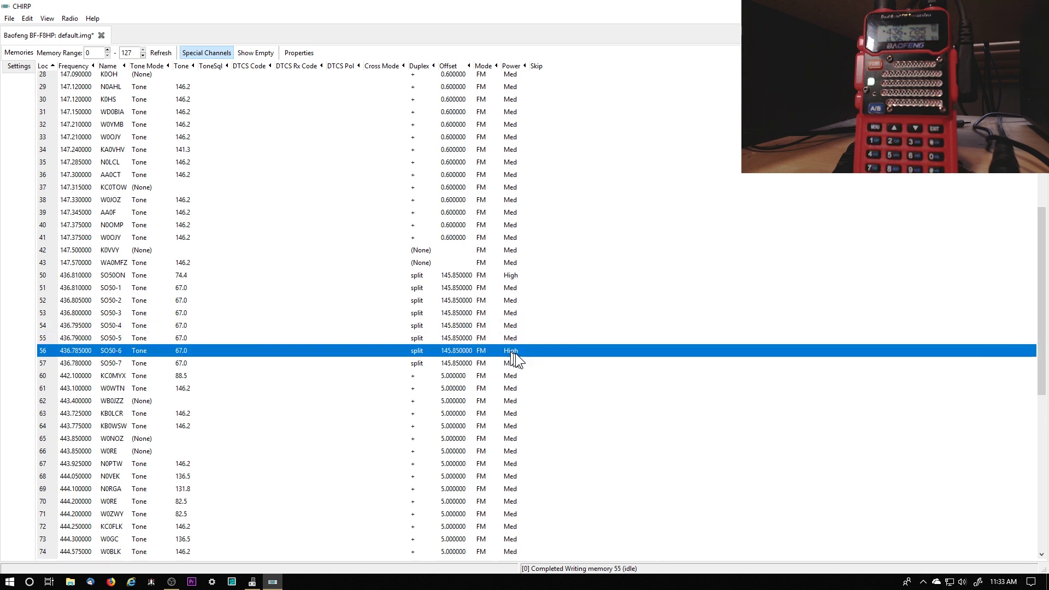
{"action": "left_click", "coordinate": [512, 351]}
{"action": "left_click", "coordinate": [524, 350]}
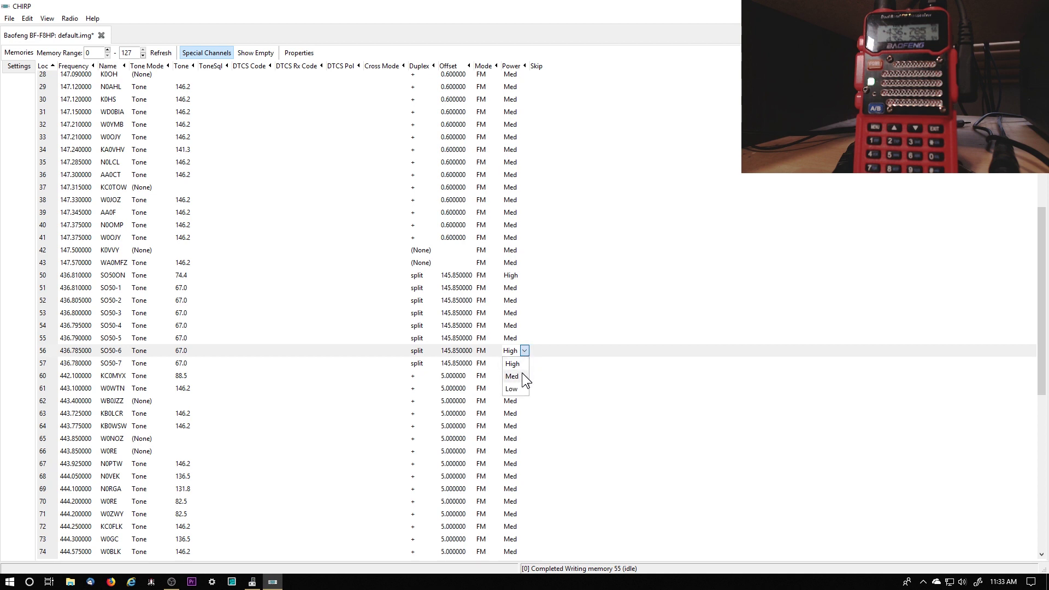
{"action": "left_click", "coordinate": [514, 362]}
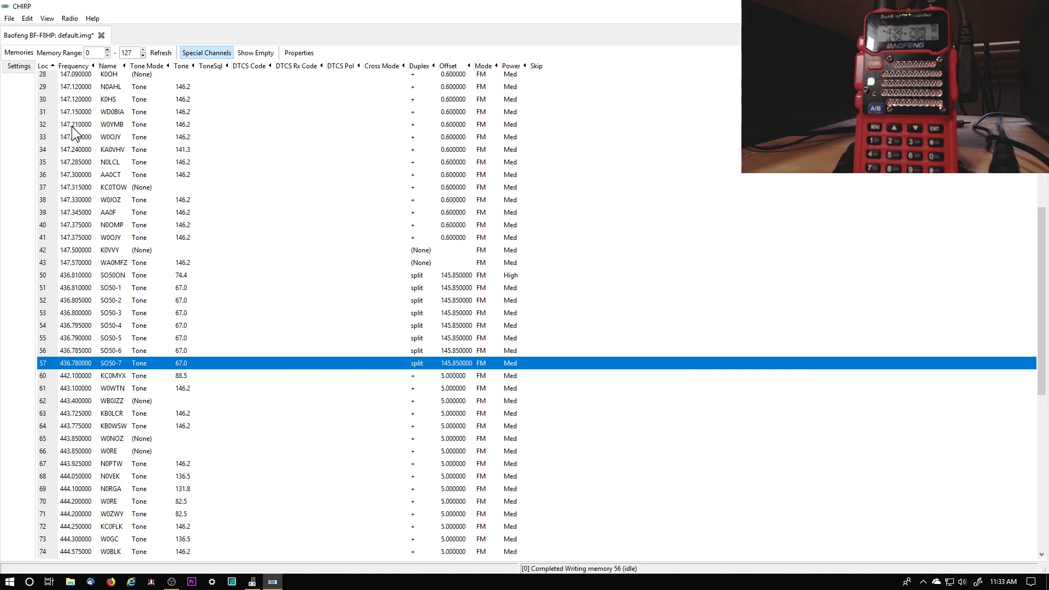
Start uploading the edited channel memories to the radio
{"action": "left_click", "coordinate": [64, 19]}
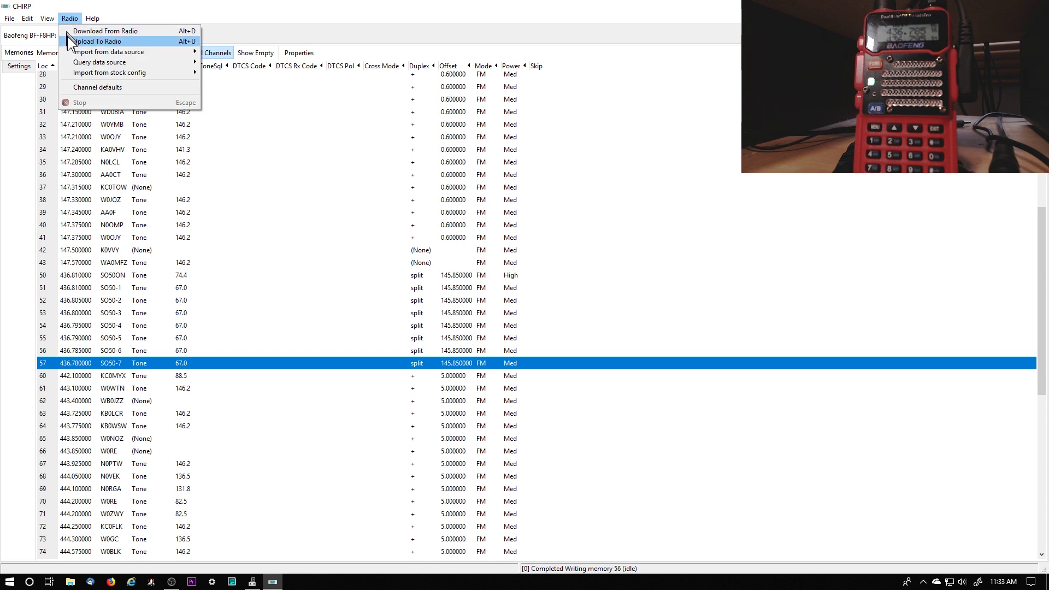
{"action": "left_click", "coordinate": [69, 41]}
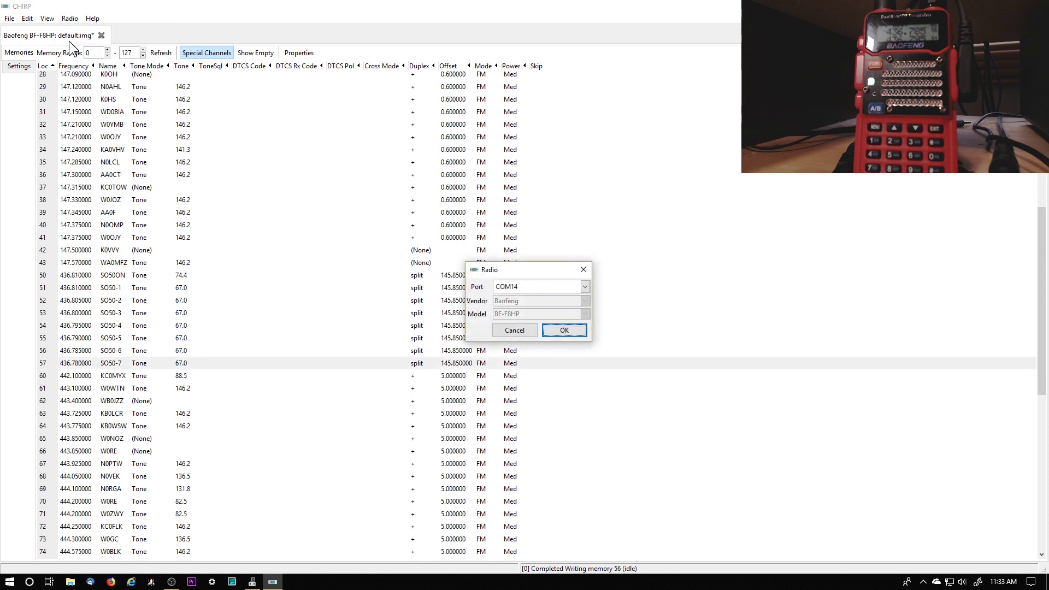